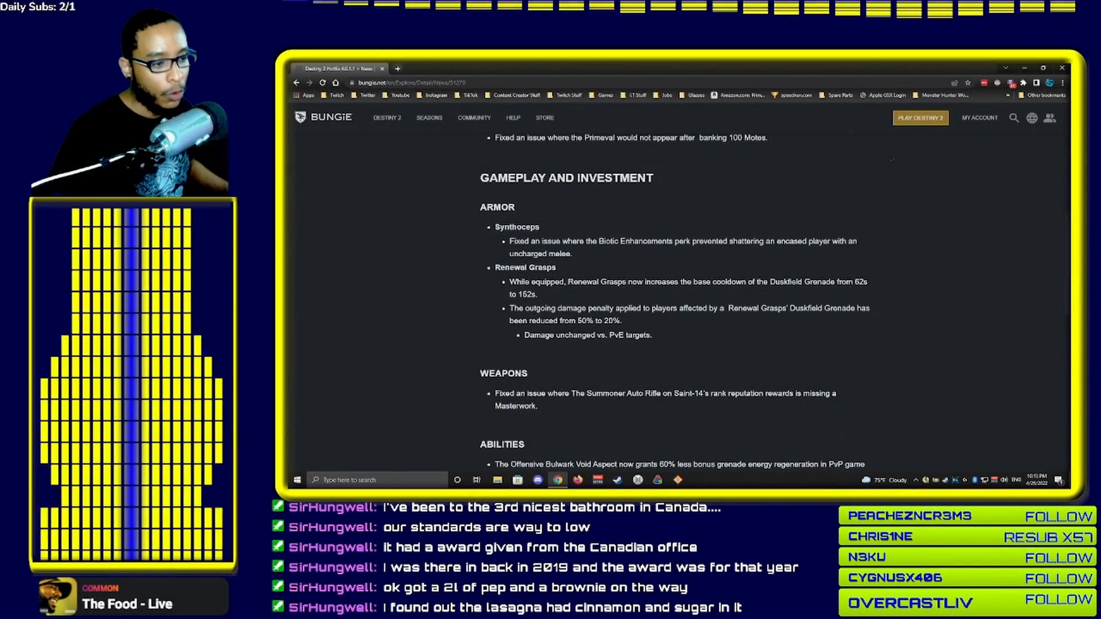
scroll(865, 244, up, 10)
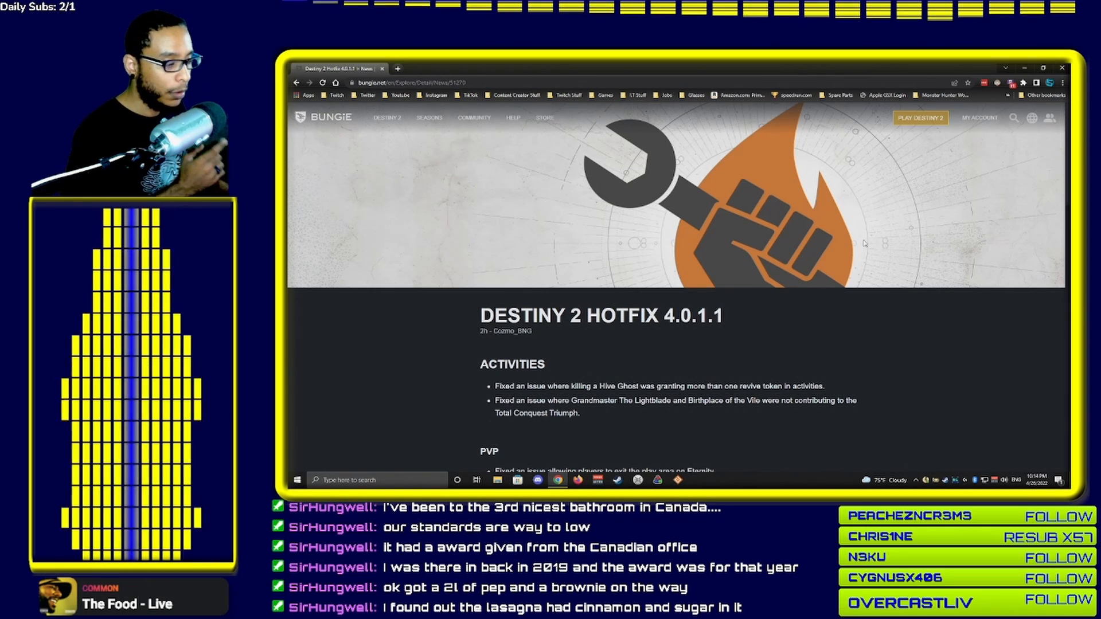
scroll(869, 282, down, 2)
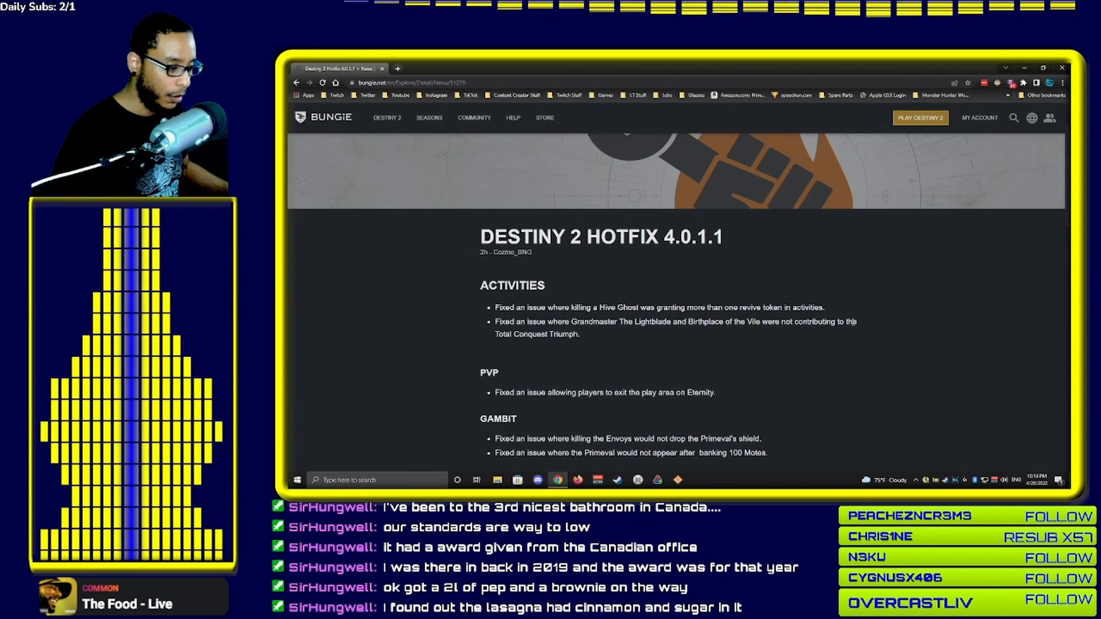
scroll(854, 329, down, 1)
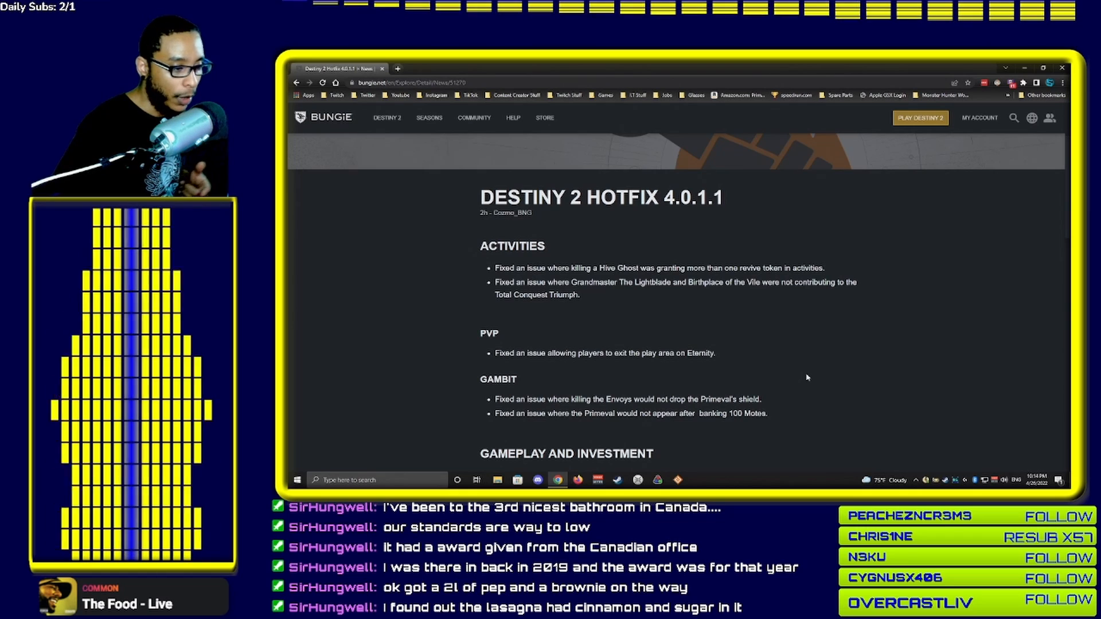
scroll(798, 367, down, 1)
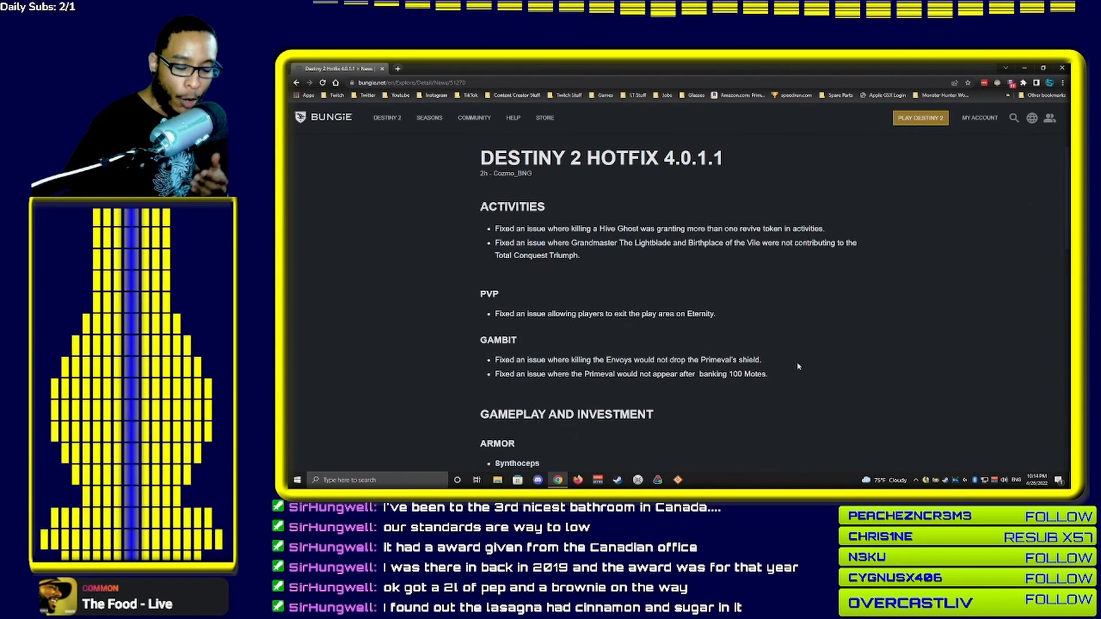
scroll(798, 367, down, 3)
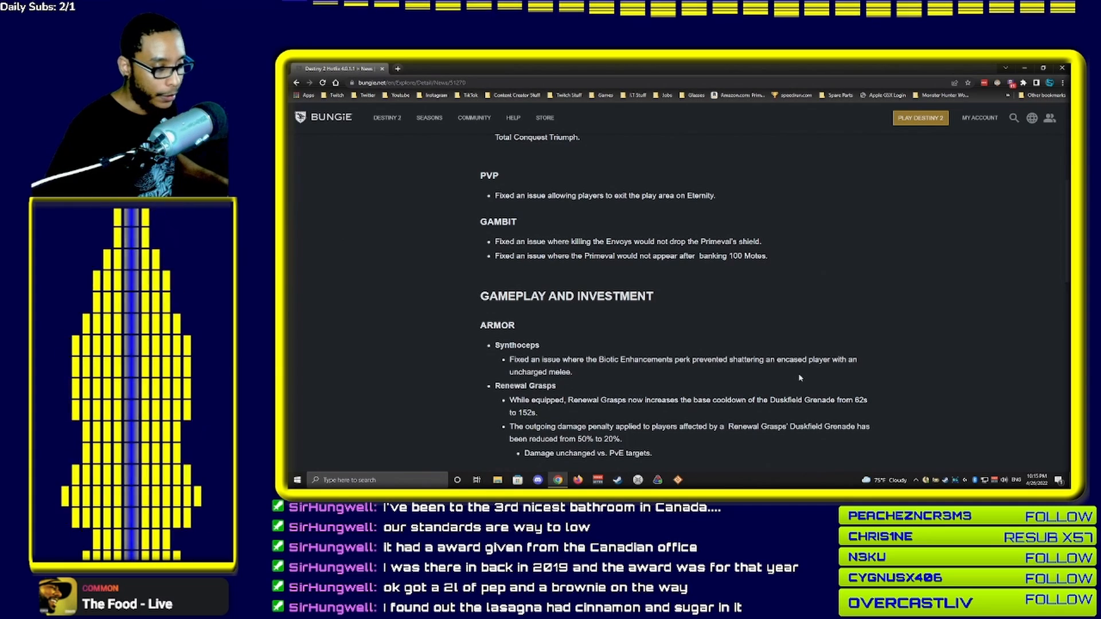
scroll(799, 378, down, 3)
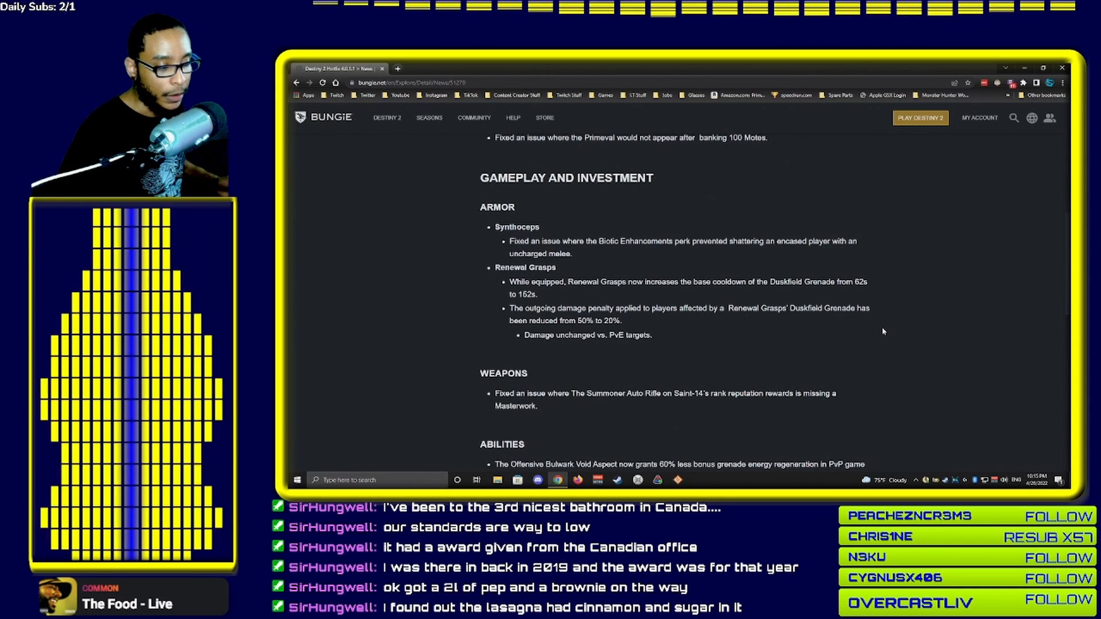
scroll(883, 336, down, 4)
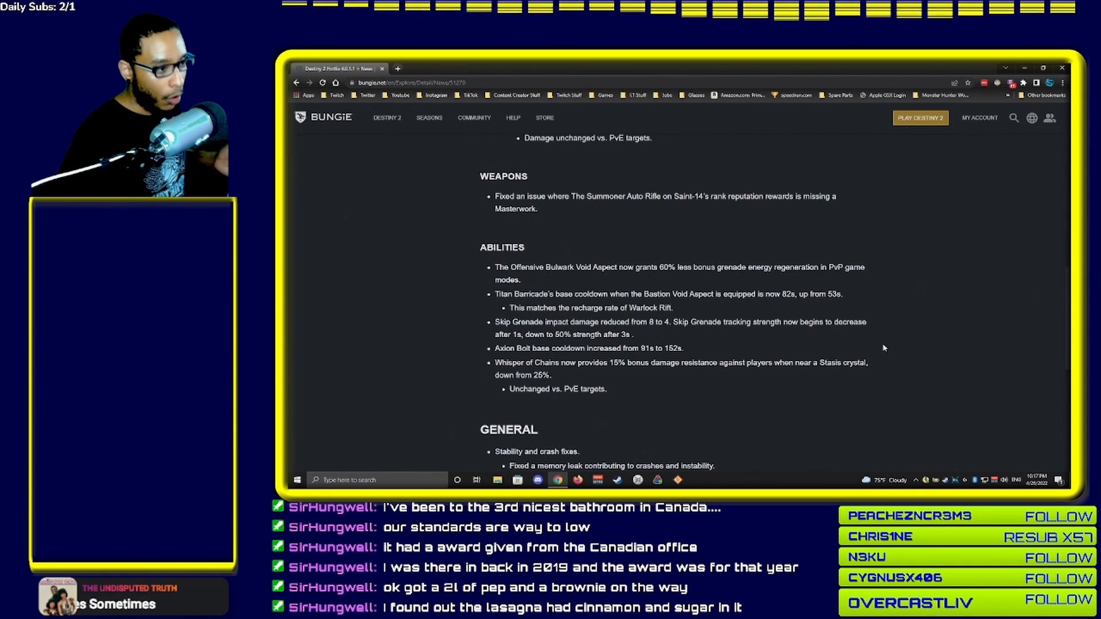
scroll(882, 349, up, 2)
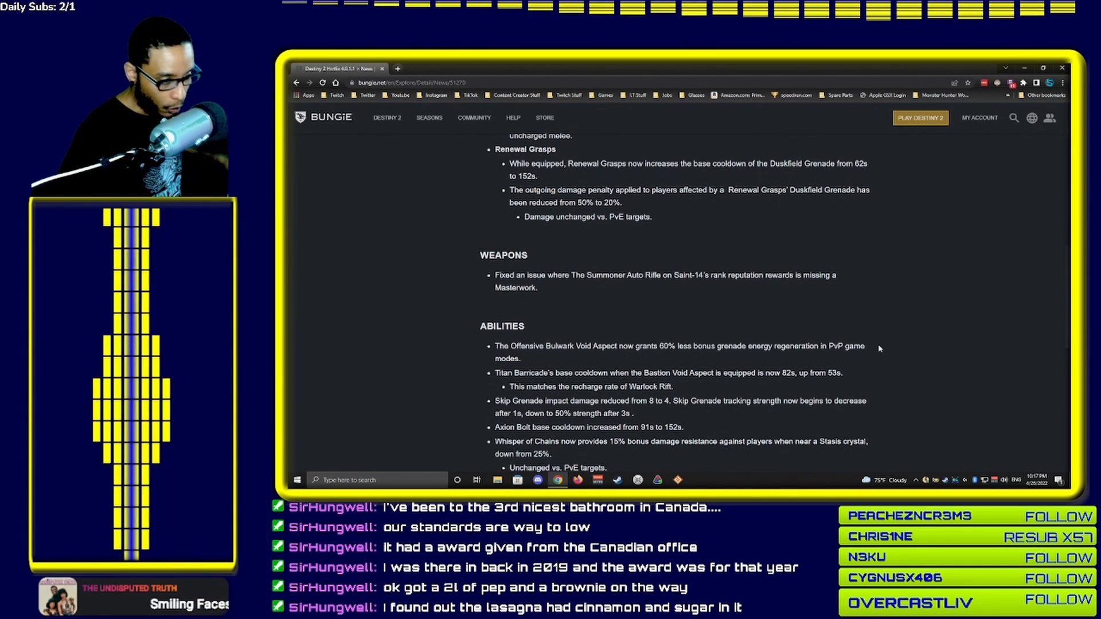
scroll(879, 348, down, 2)
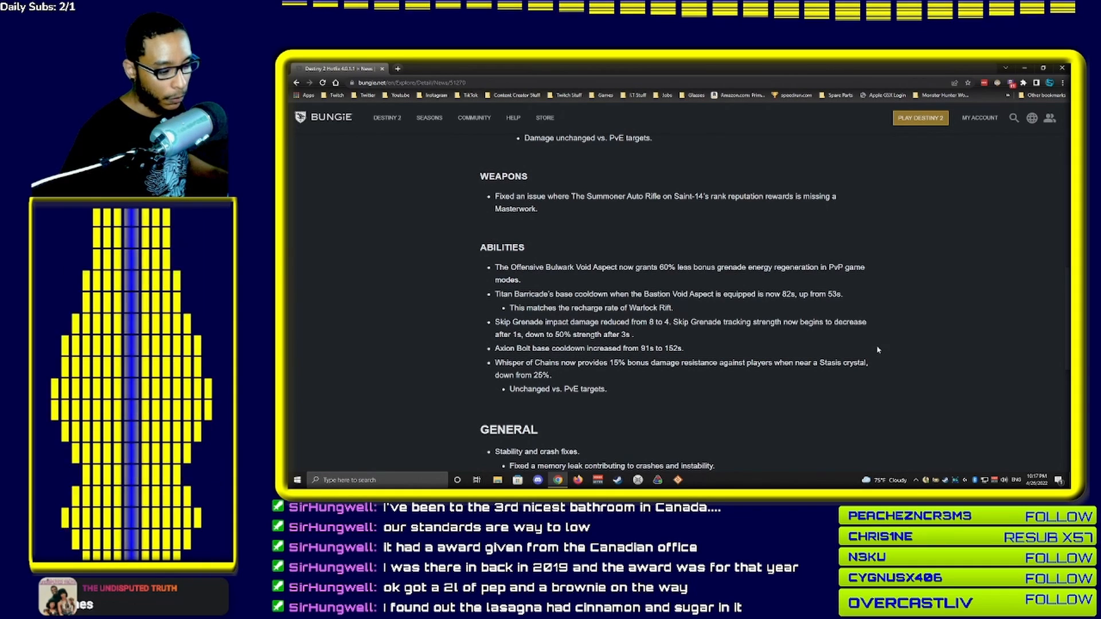
scroll(865, 347, down, 3)
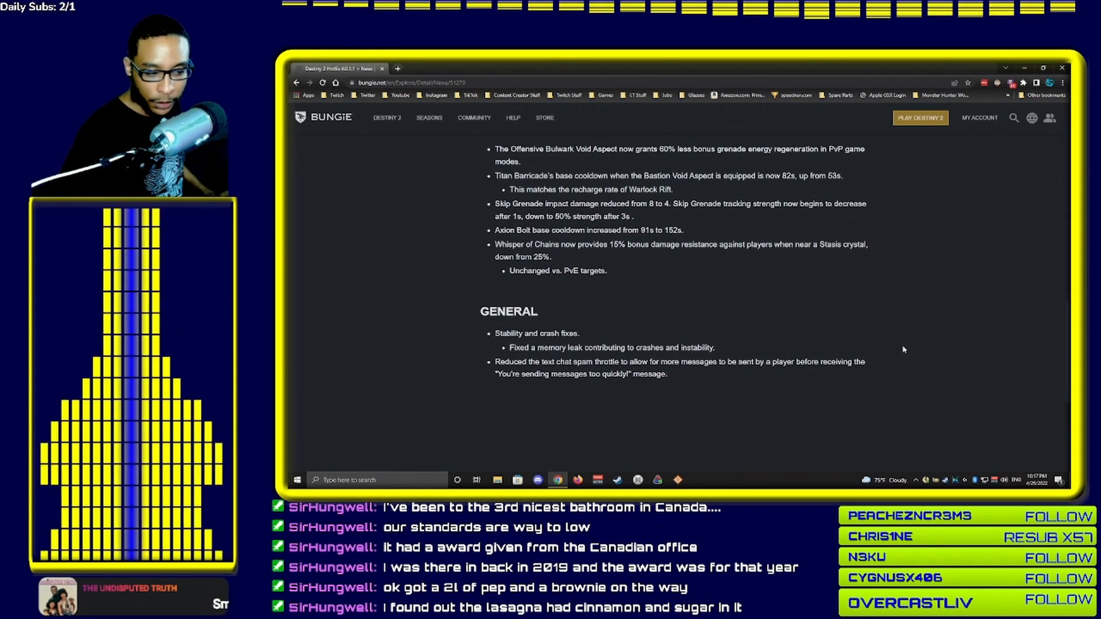